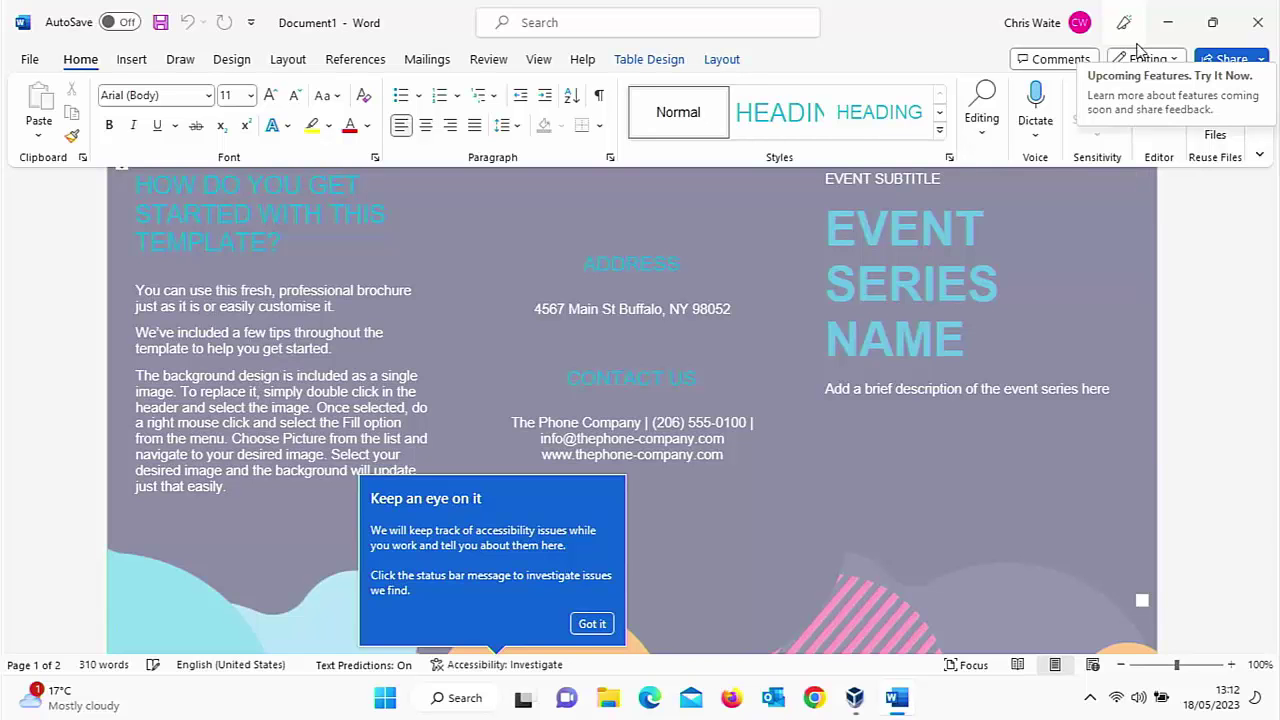
# Start a new screen snip with Win+Shift+S over the Word brochure.
pyautogui.press('super+shift+s')
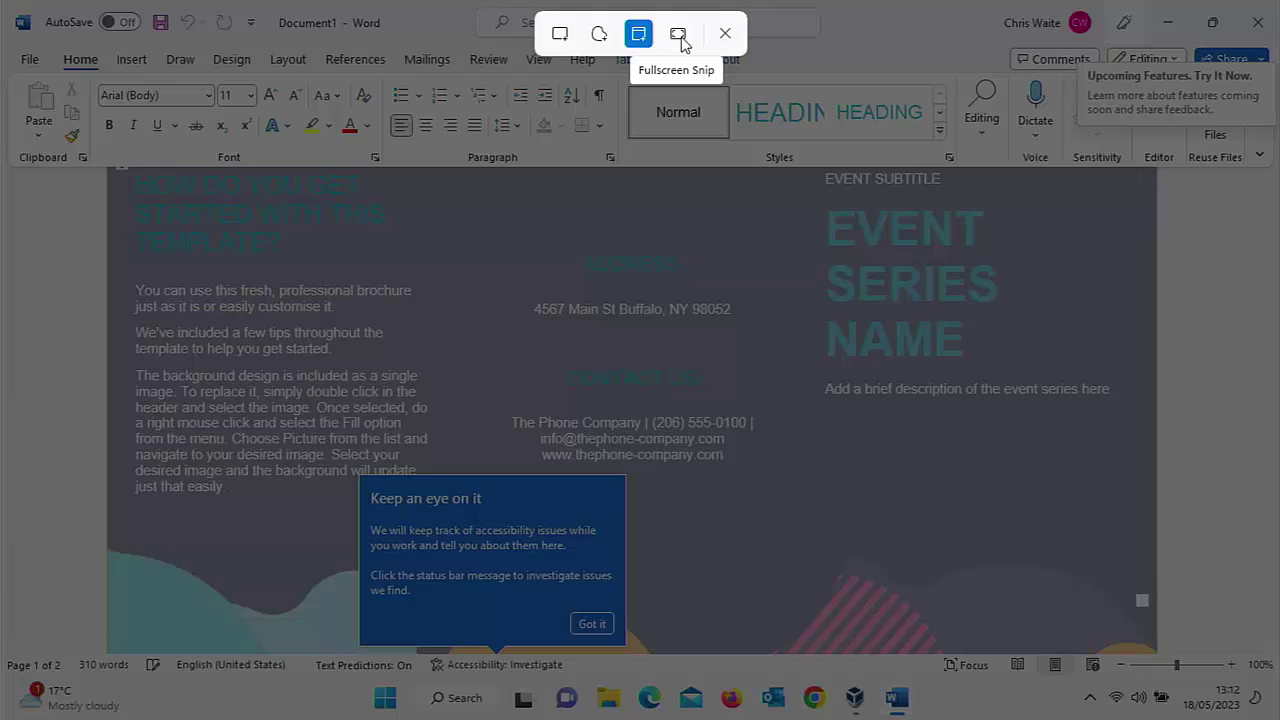
# Take a fullscreen snip of the Word brochure screen.
pyautogui.click(678, 40)
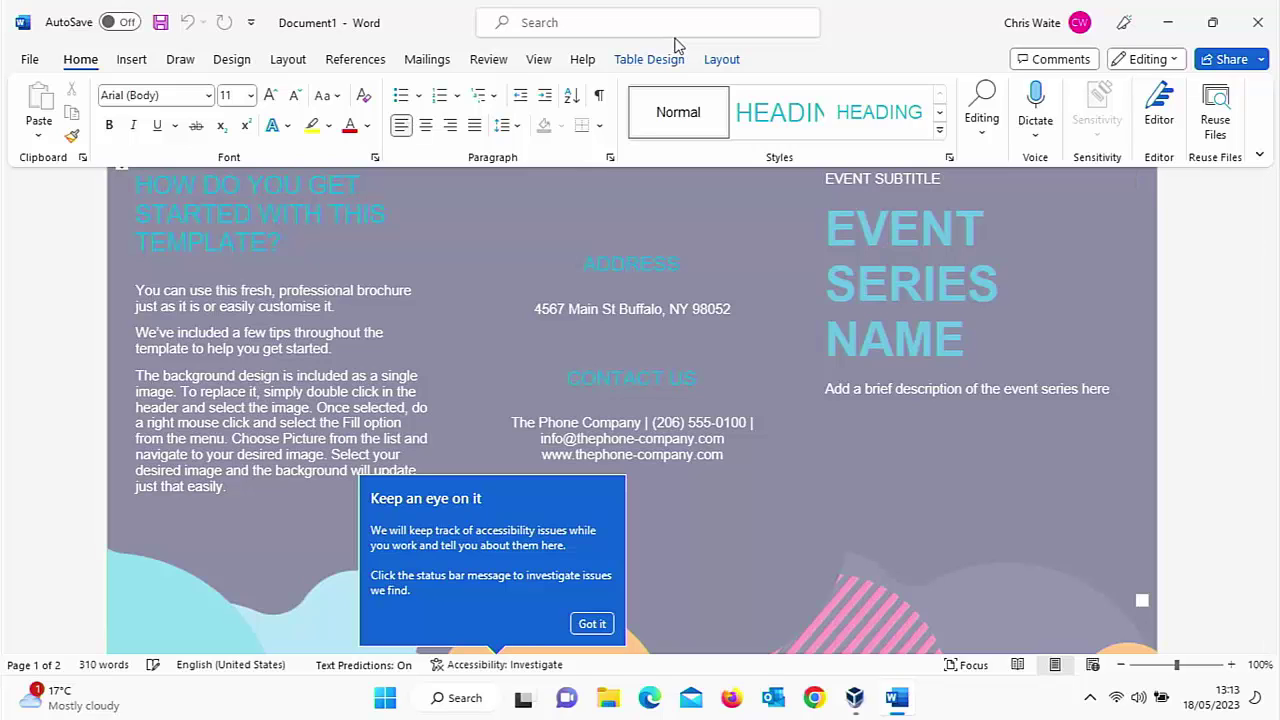
# Open Accessibility in Windows Settings and scroll down to the Interaction options.
pyautogui.click(386, 698)
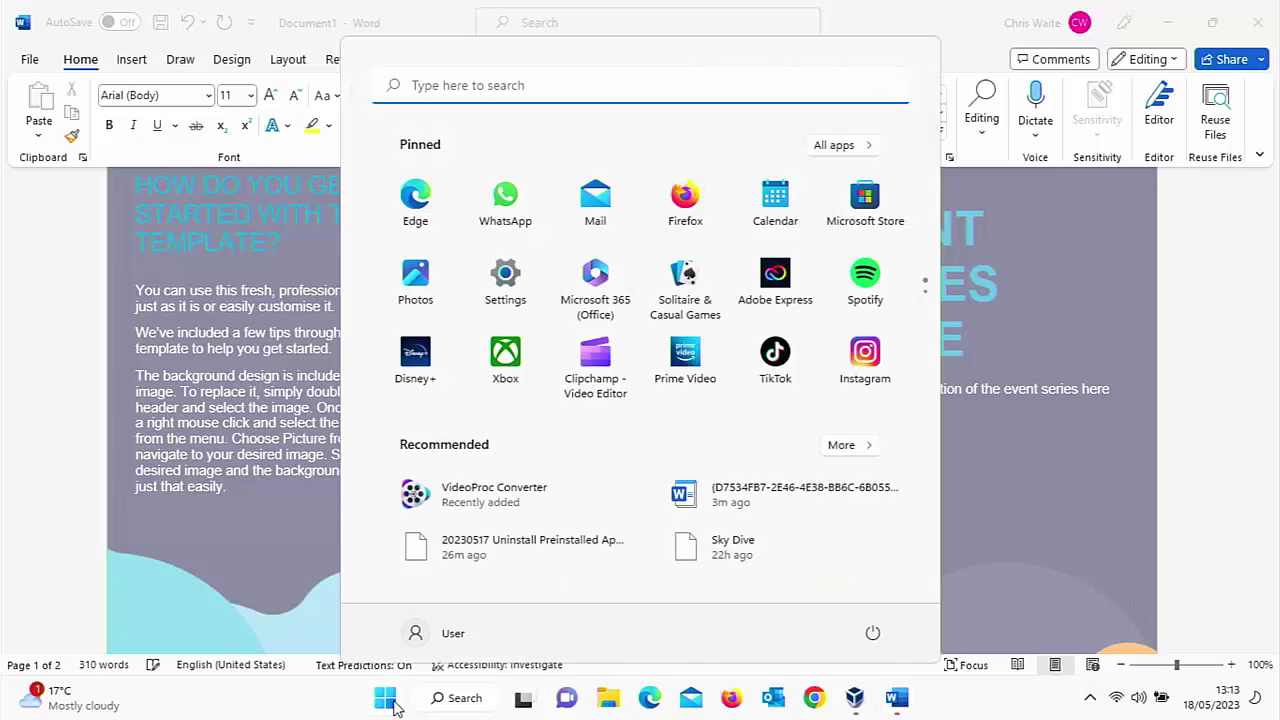
pyautogui.click(505, 278)
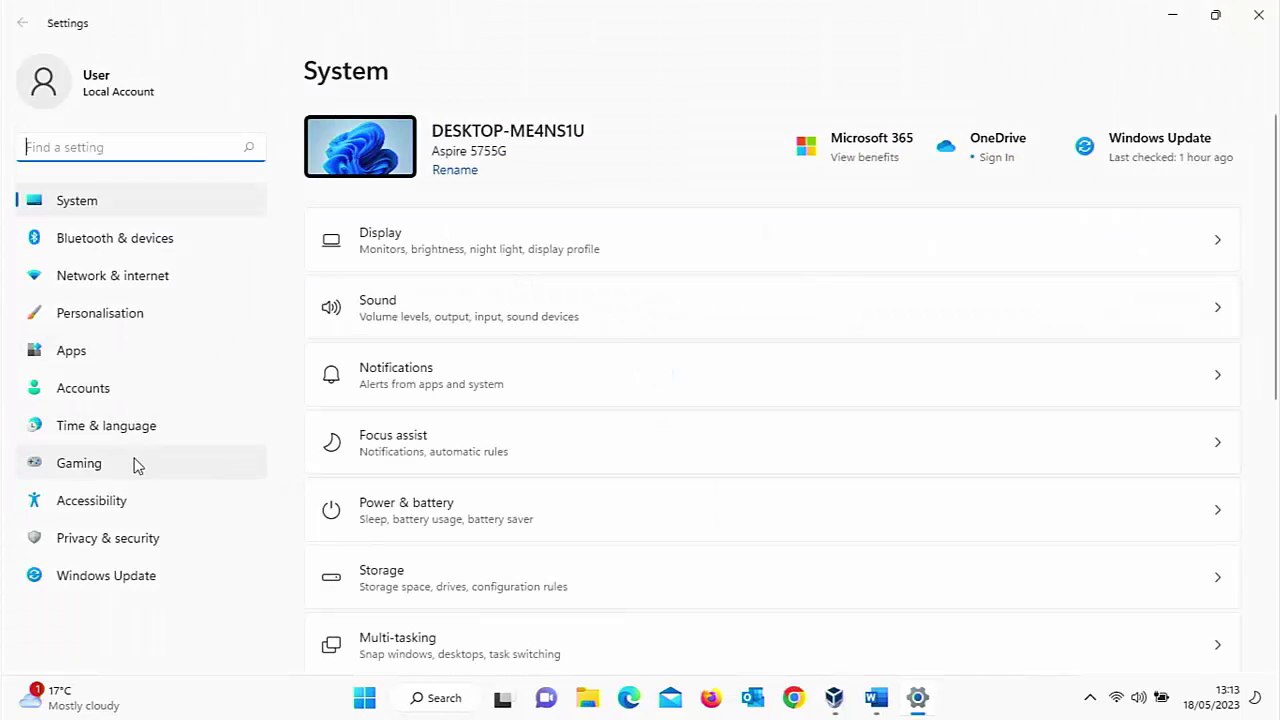
pyautogui.click(133, 509)
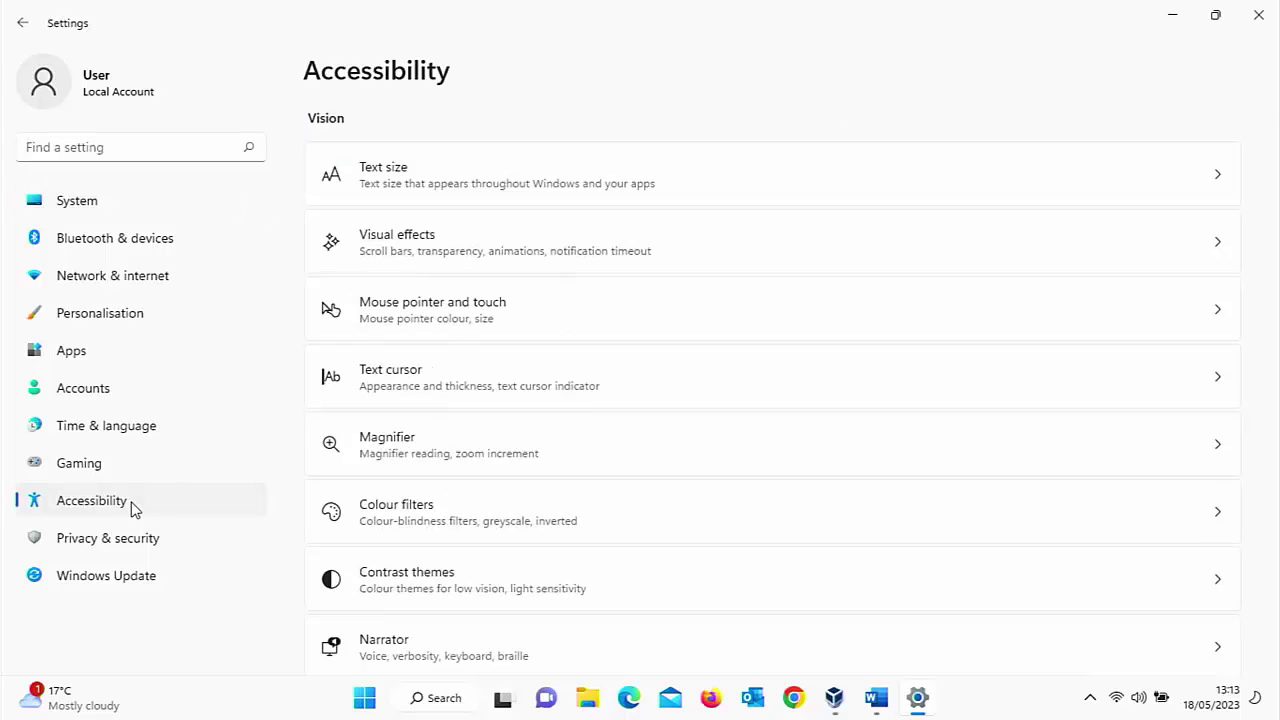
pyautogui.scroll(-3, 455, 314)
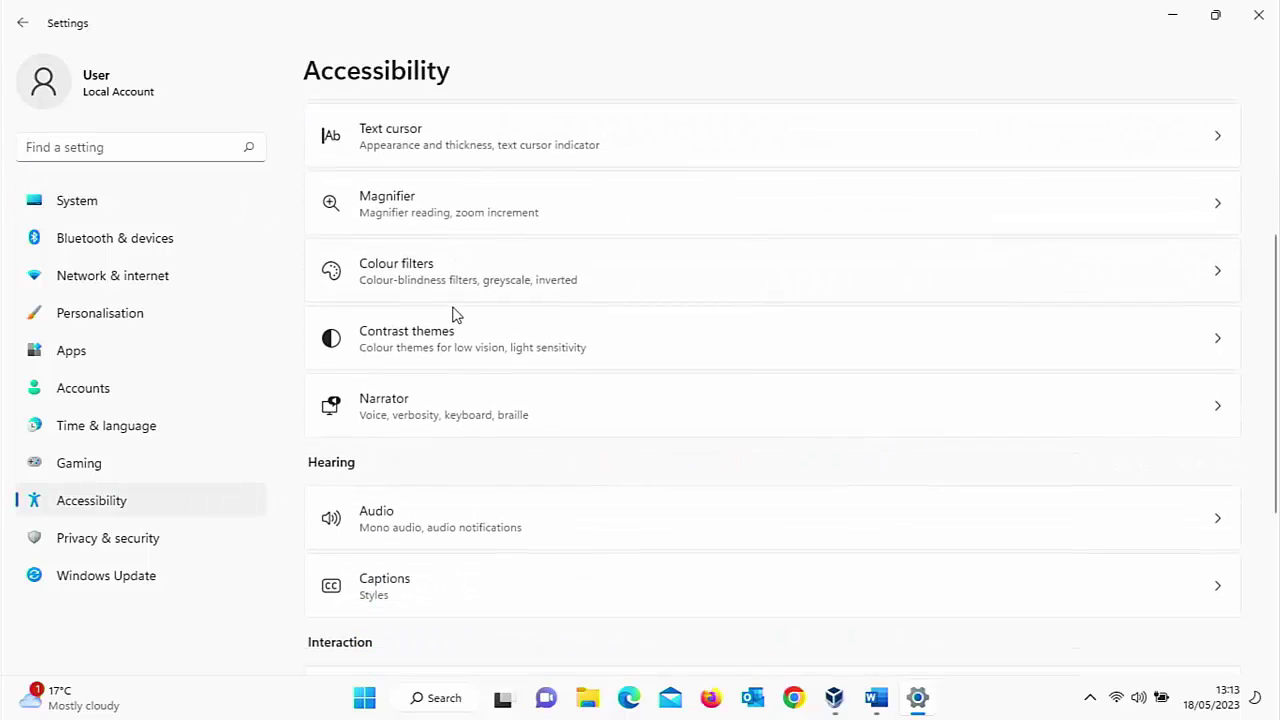
pyautogui.scroll(-2, 455, 314)
pyautogui.scroll(-1, 455, 314)
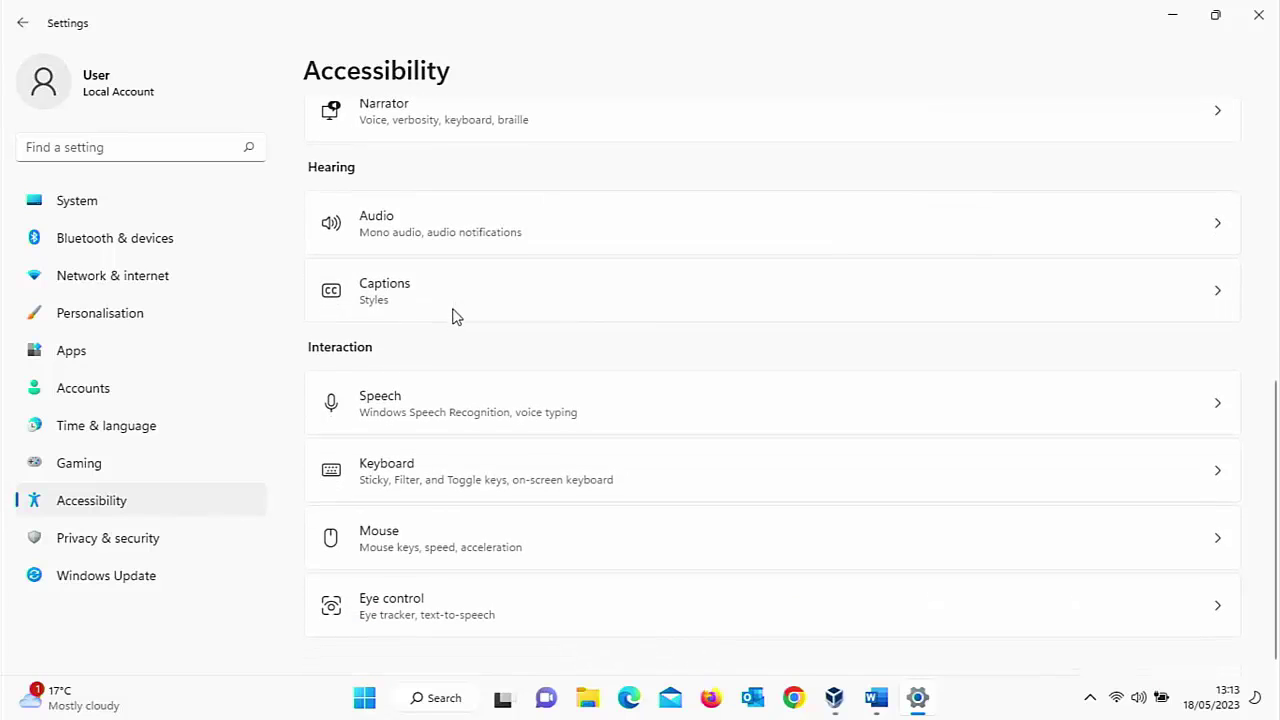
# Turn off 'Use the Print screen button to open screen snipping' under Keyboard, then close Settings.
pyautogui.click(425, 472)
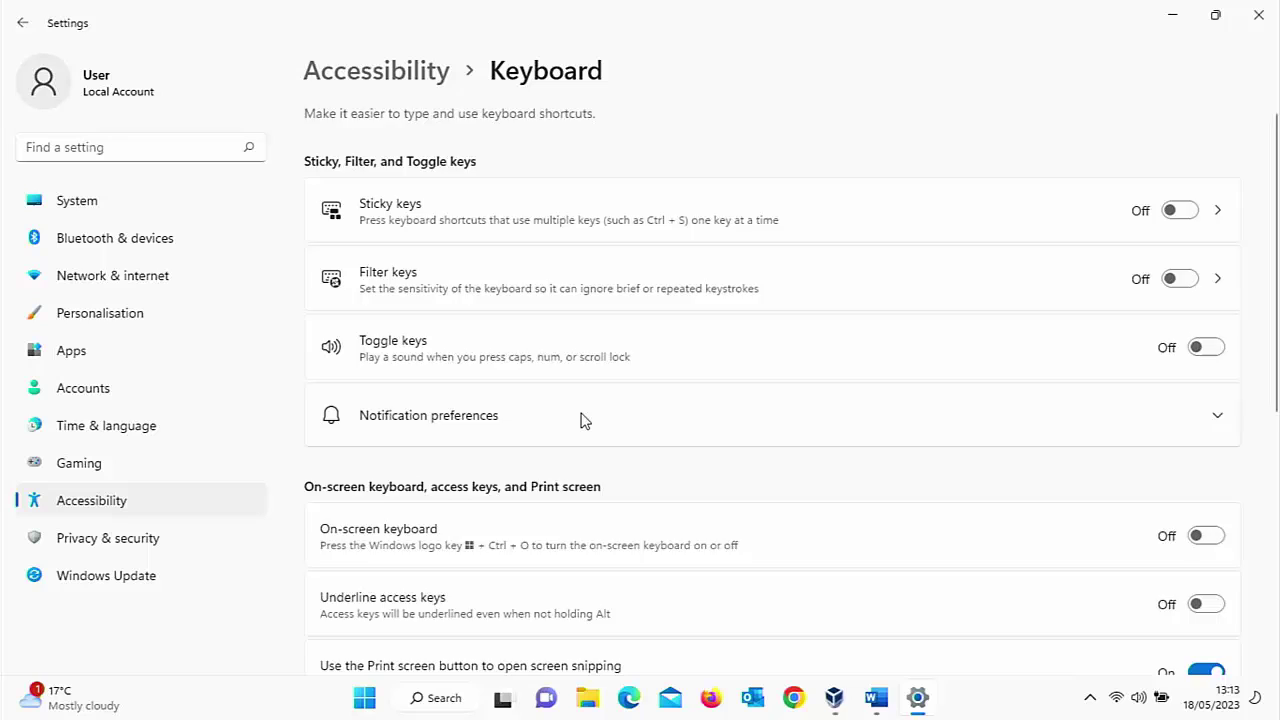
pyautogui.scroll(-3, 586, 420)
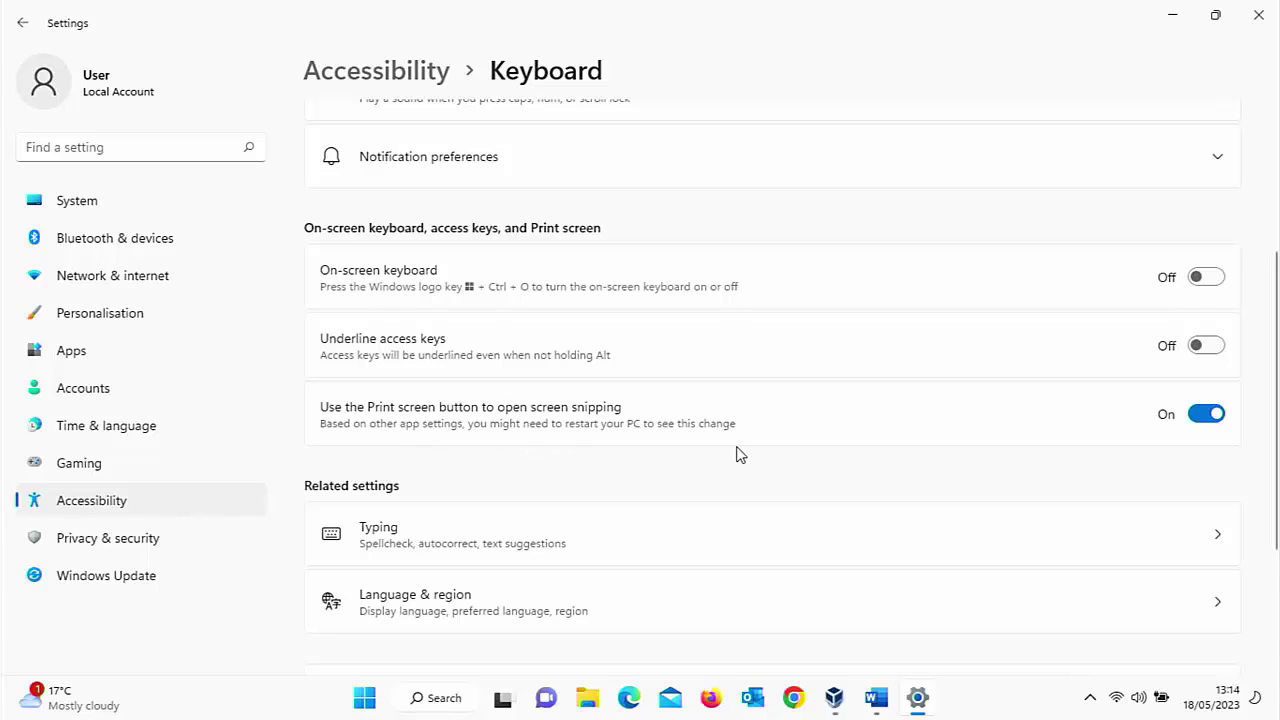
pyautogui.click(1201, 418)
pyautogui.click(1258, 15)
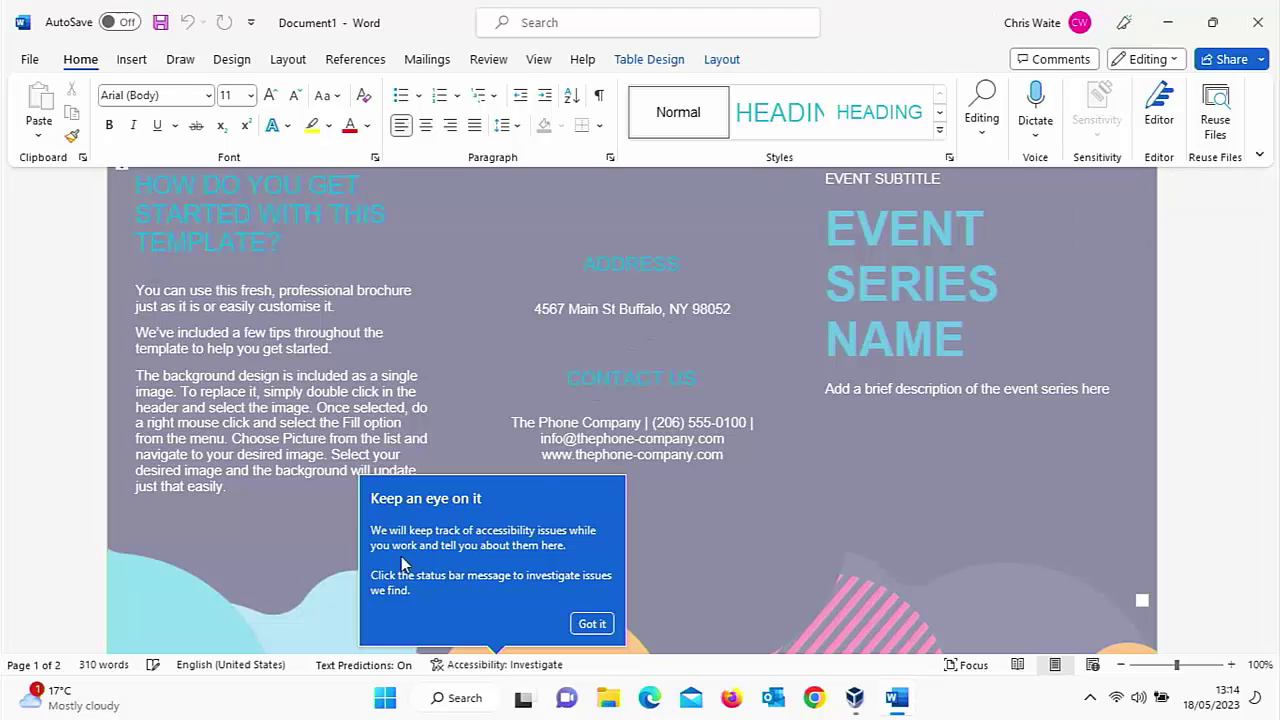
# Search 'paint' from the Start menu and launch Paint.
pyautogui.click(392, 702)
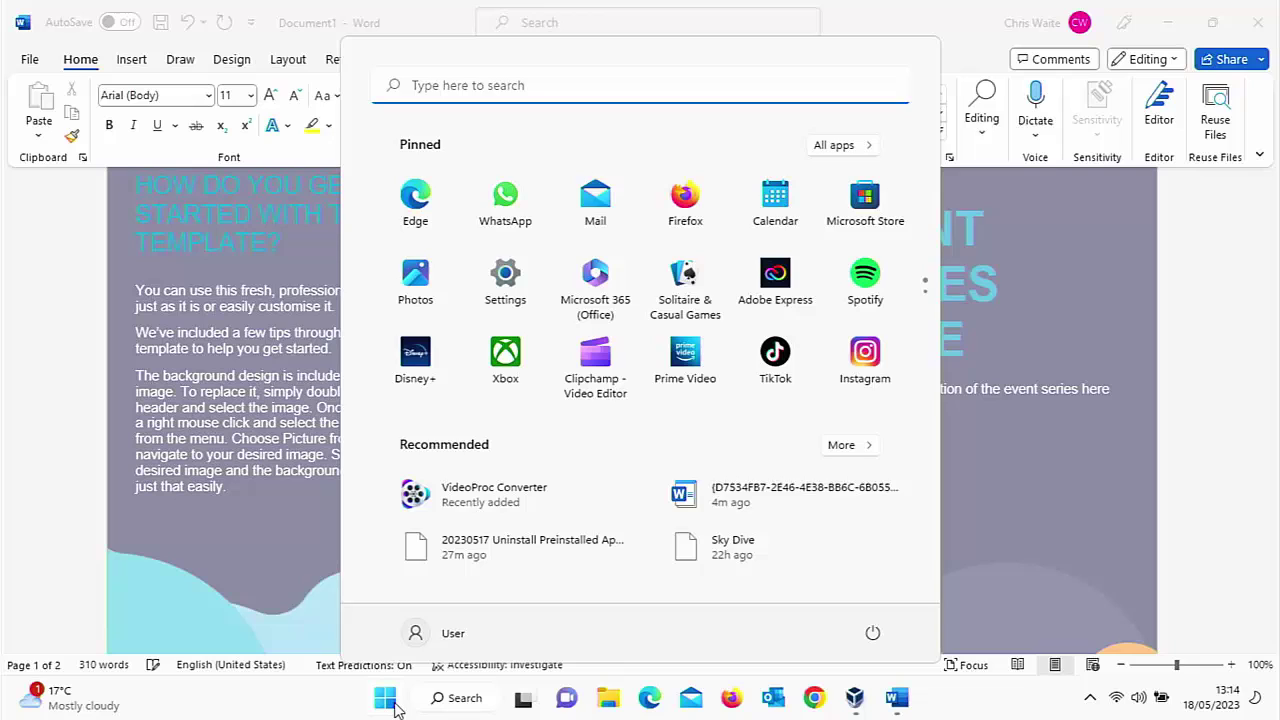
pyautogui.write('paint')
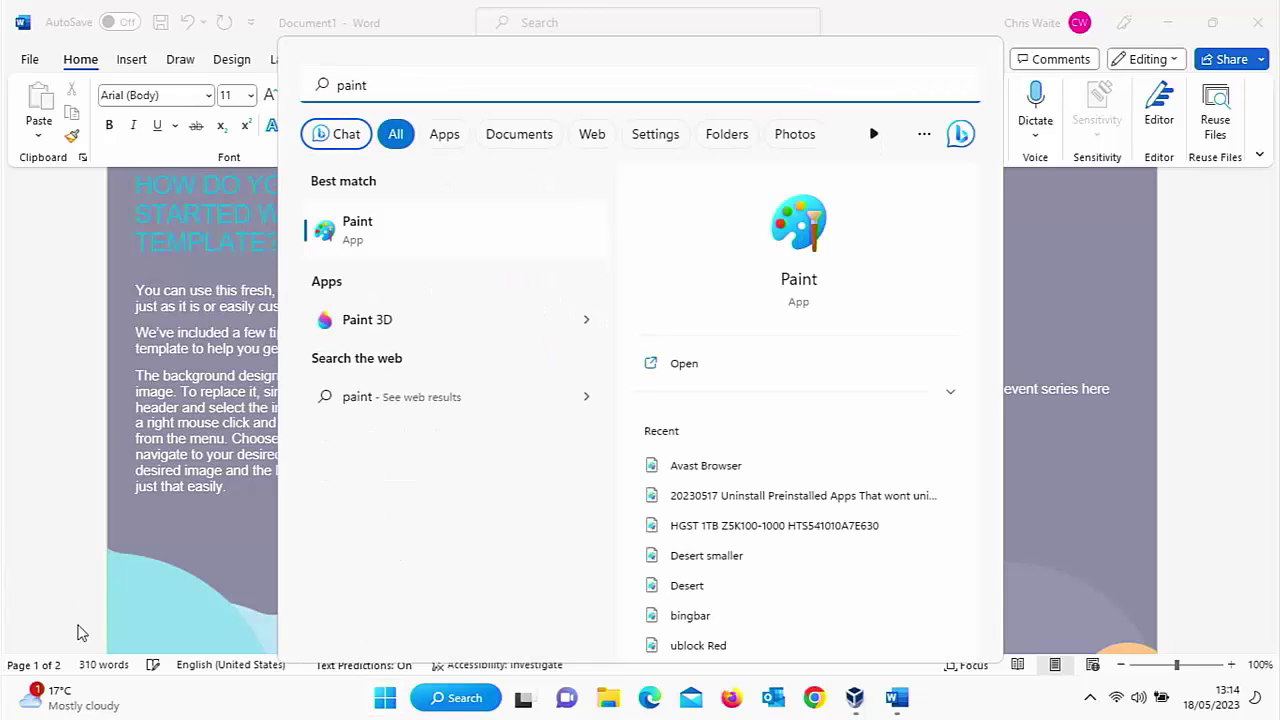
pyautogui.click(352, 215)
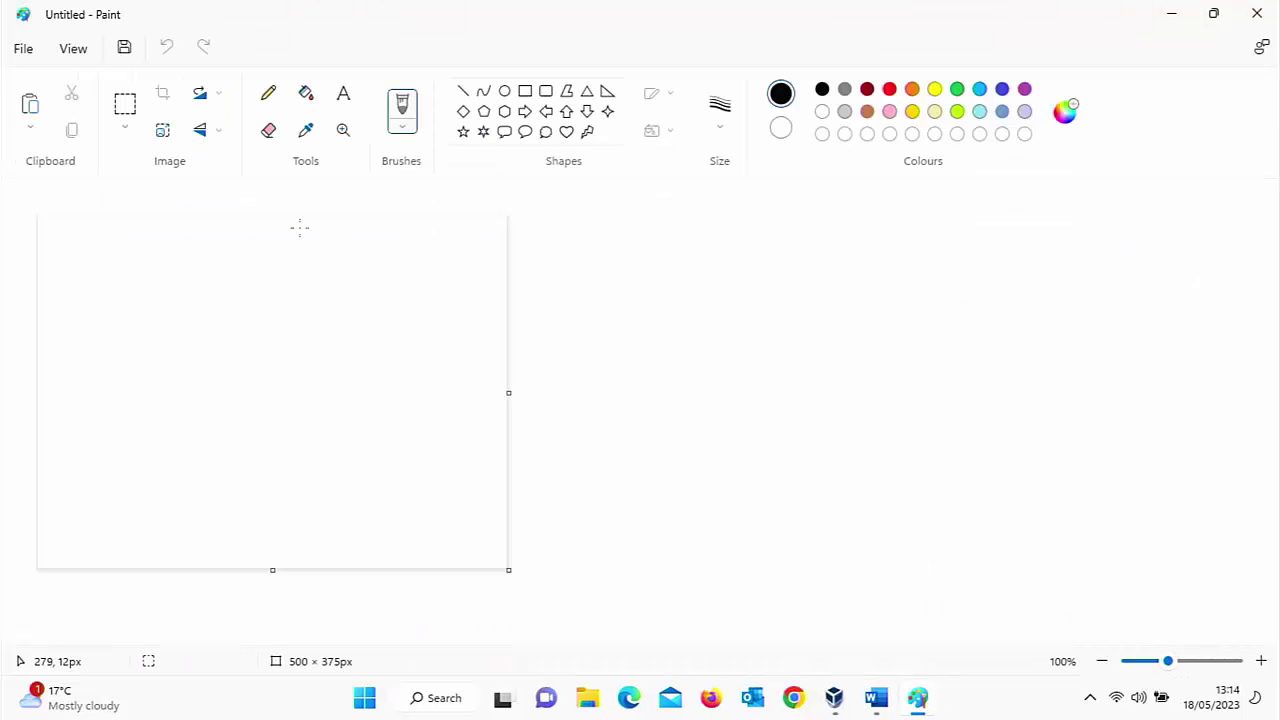
# Paste the full-screen capture onto the canvas (now 1366 × 768) and bring up Save As.
pyautogui.click(30, 106)
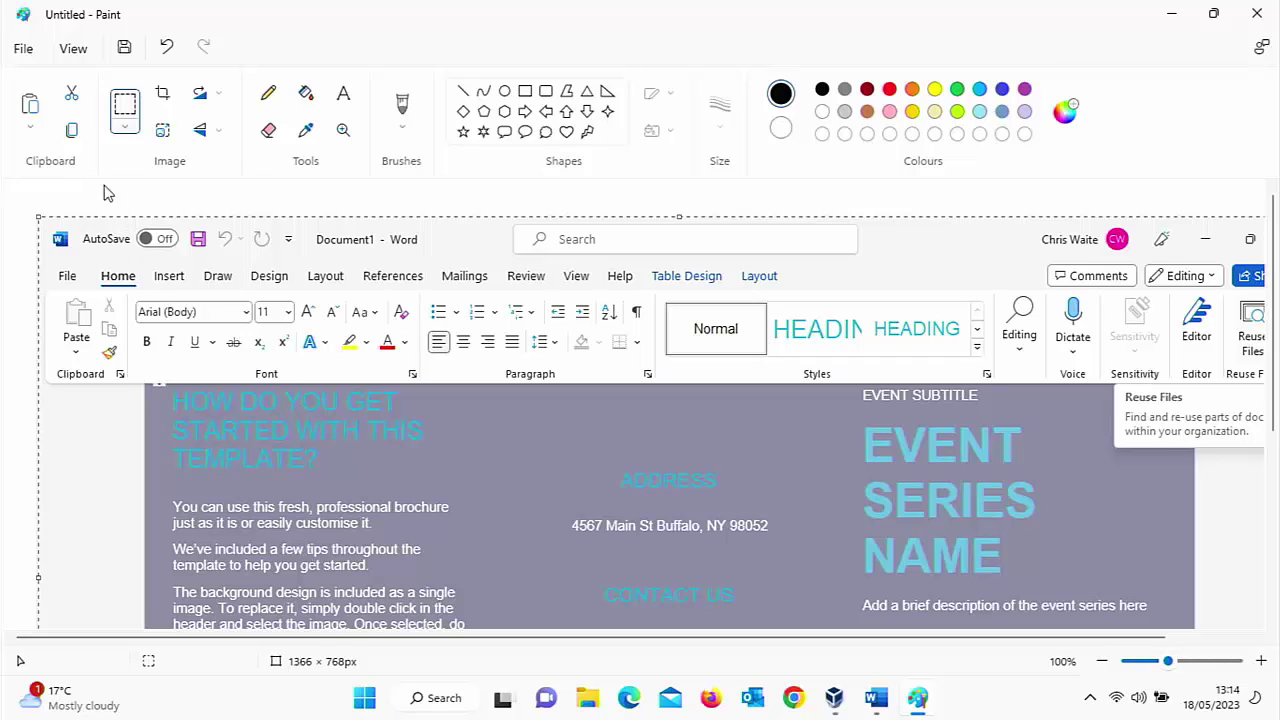
pyautogui.click(124, 49)
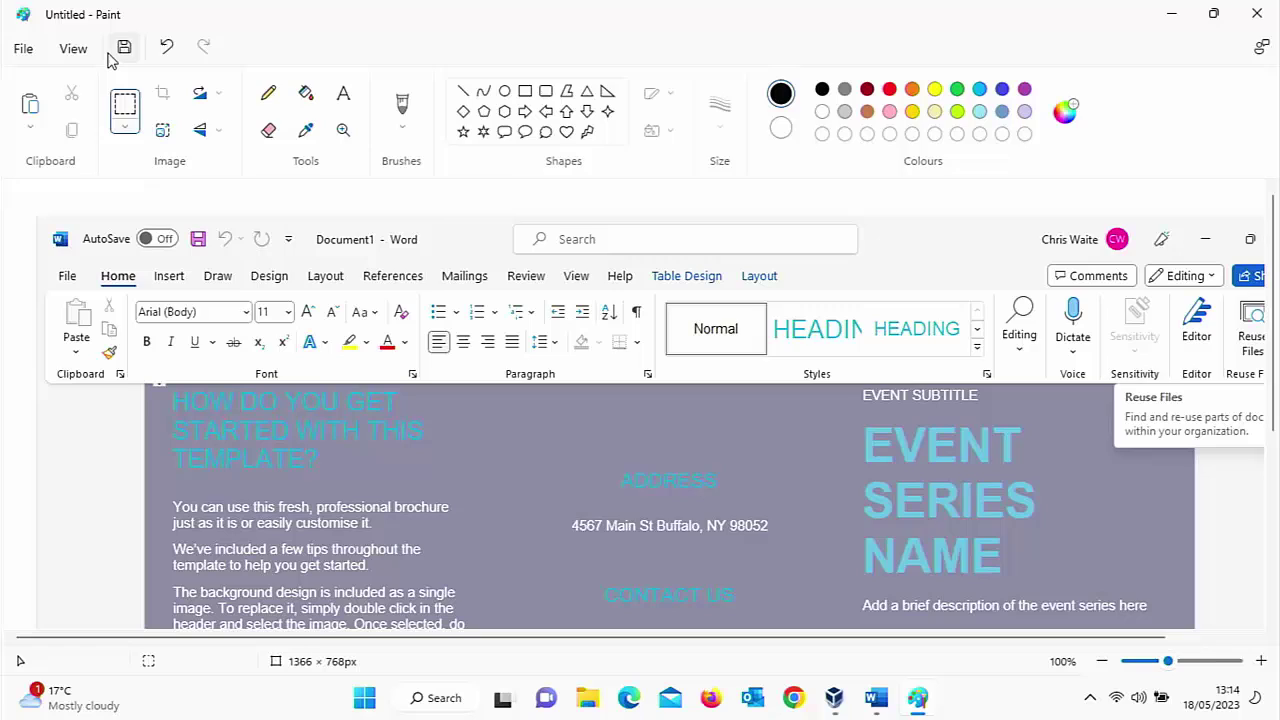